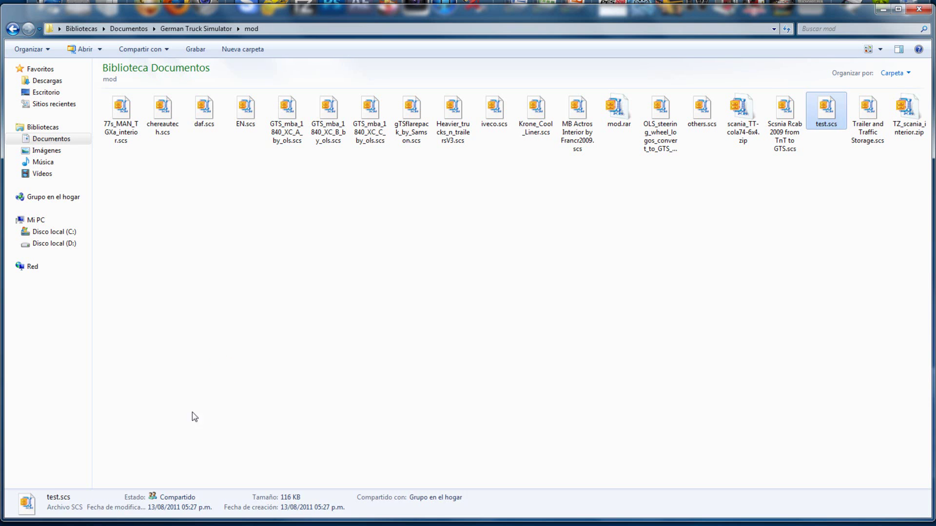
- Navigate Explorer to D:\Juegos\German Truck Simulator, where base.scs is stored
{"action": "left_click", "coordinate": [230, 360]}
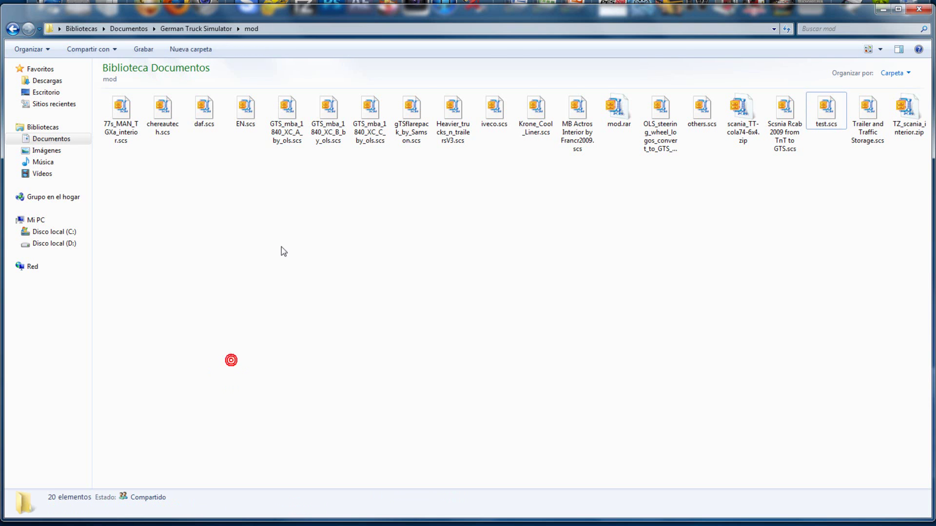
{"action": "left_click", "coordinate": [53, 242]}
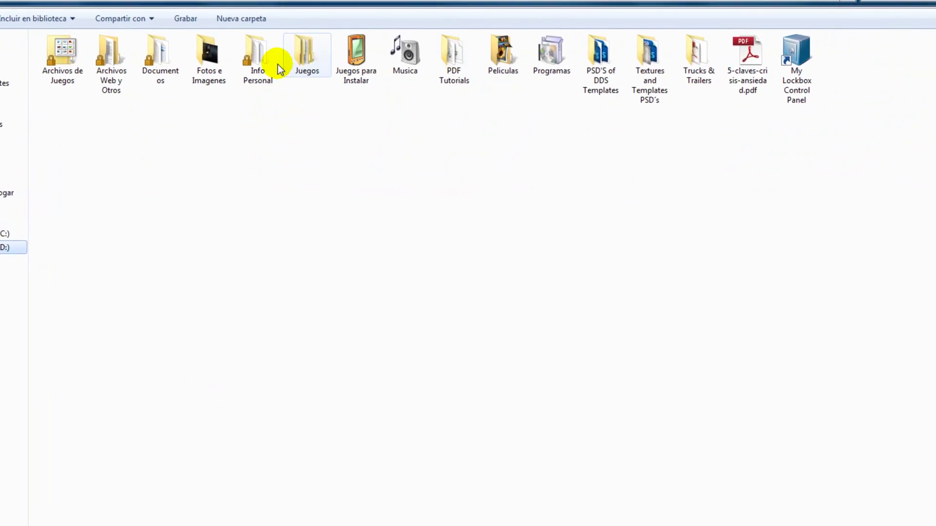
{"action": "left_click", "coordinate": [326, 81]}
{"action": "double_click", "coordinate": [293, 45]}
{"action": "double_click", "coordinate": [91, 59]}
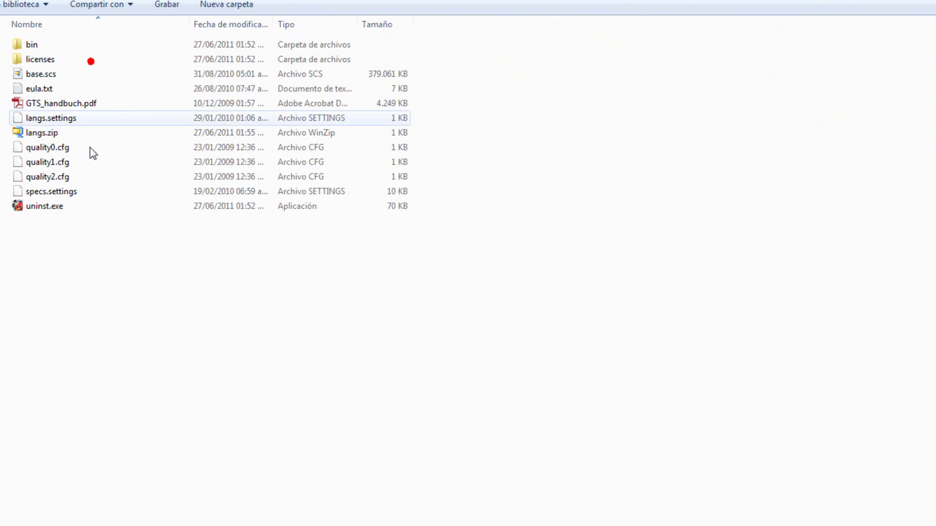
{"action": "left_click", "coordinate": [118, 267]}
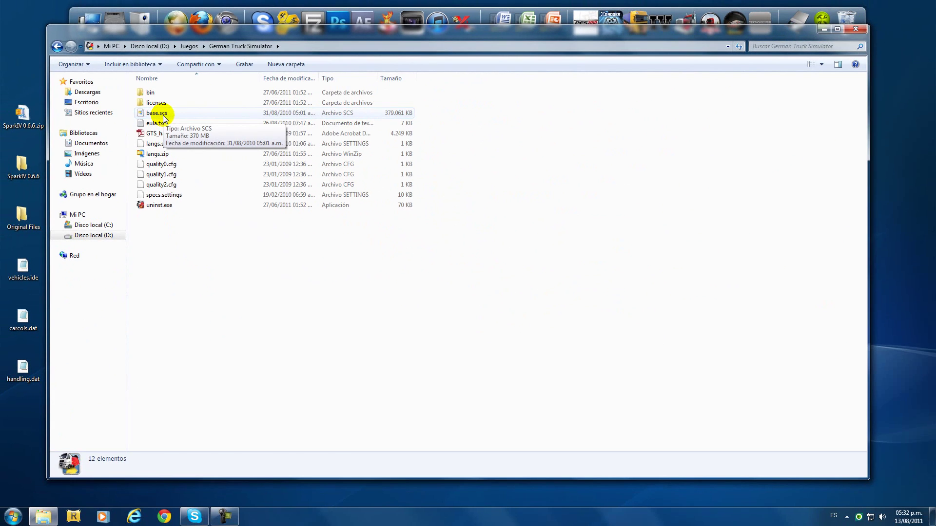
- Open base.scs in WinZip, declining the error prompt, to list its 15 folders
{"action": "left_click", "coordinate": [163, 115]}
{"action": "double_click", "coordinate": [163, 115]}
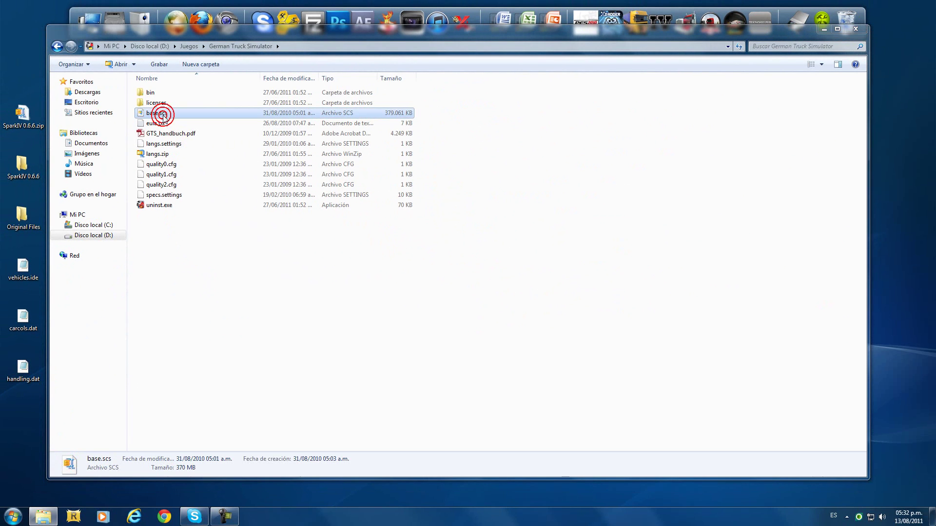
{"action": "left_click", "coordinate": [358, 238]}
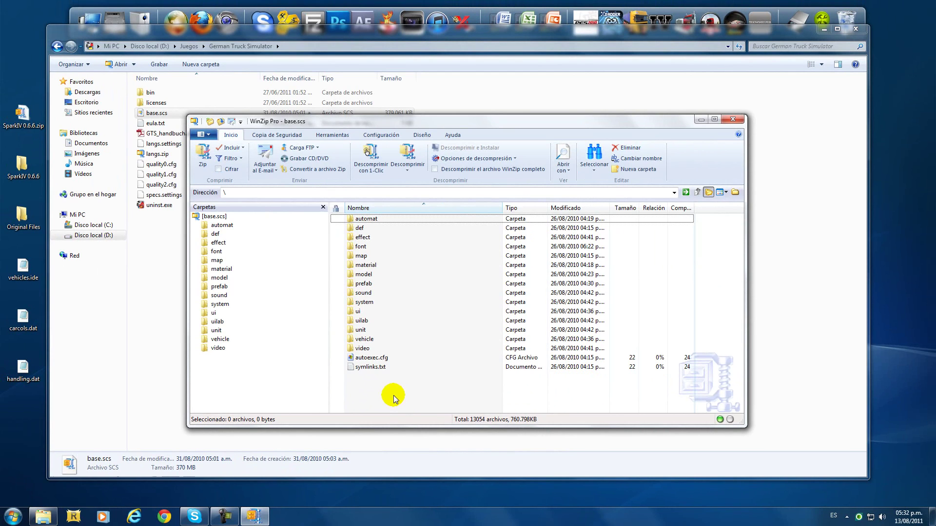
{"action": "left_click", "coordinate": [398, 396]}
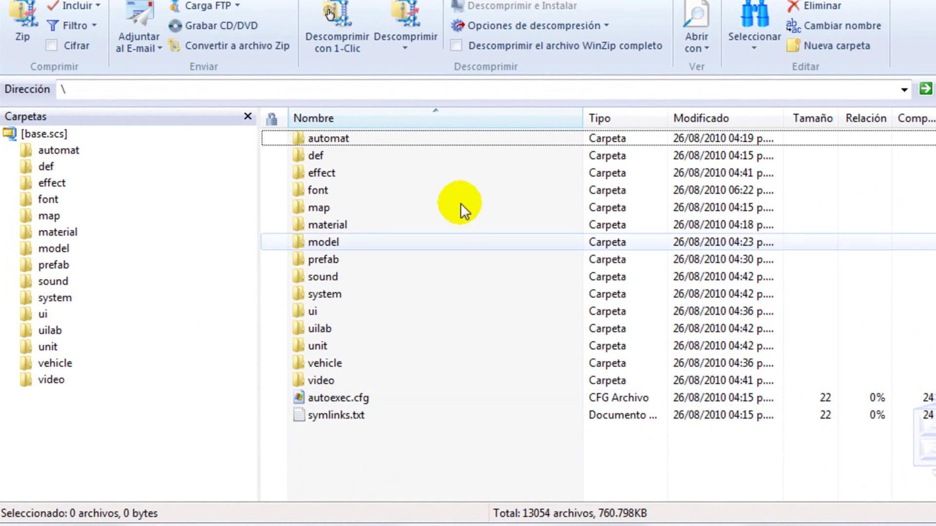
- Browse the archive into sound\truck\daf\ext to show the DAF exterior sounds
{"action": "double_click", "coordinate": [311, 278]}
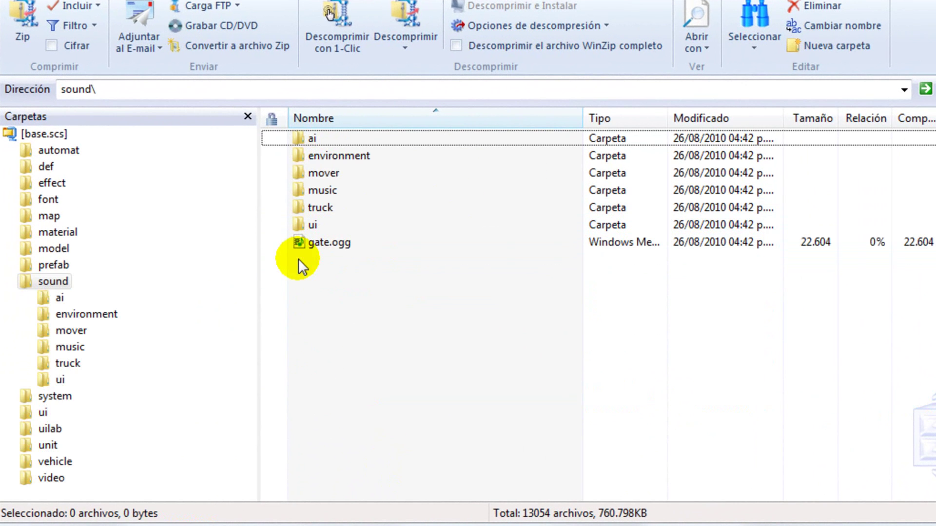
{"action": "double_click", "coordinate": [353, 210]}
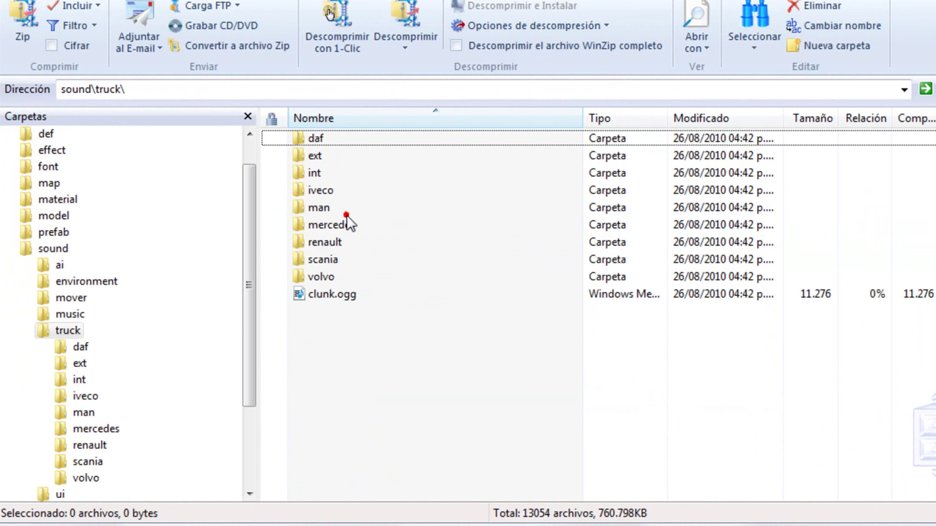
{"action": "double_click", "coordinate": [334, 141]}
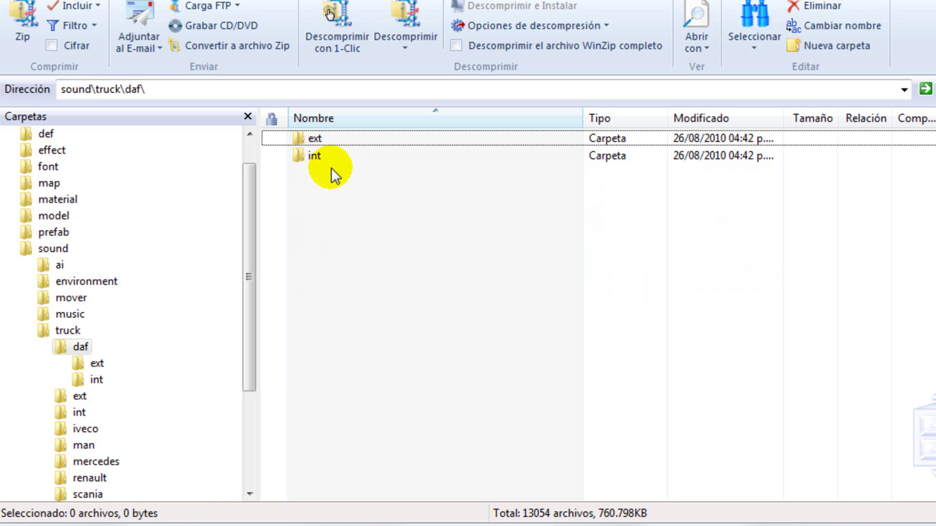
{"action": "double_click", "coordinate": [335, 140]}
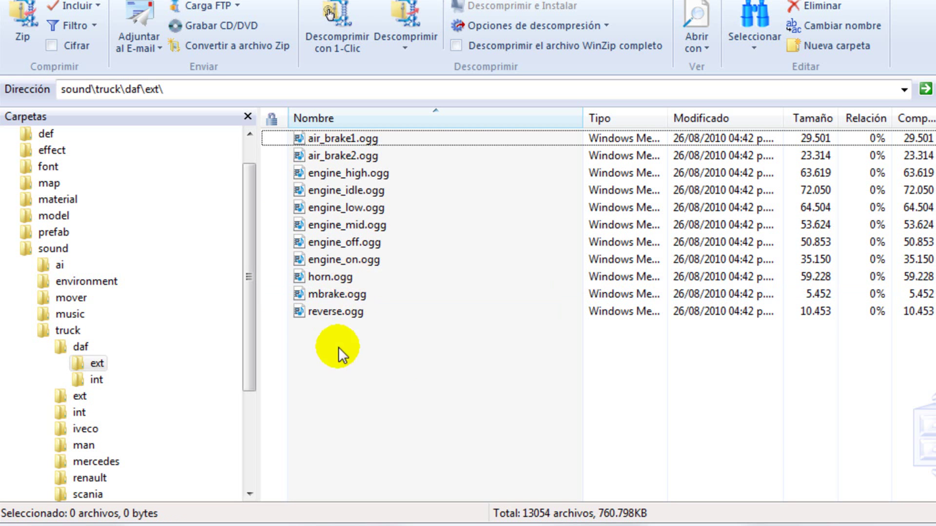
- Select horn.ogg, engine_on.ogg and engine_off.ogg, then try dragging horn.ogg out and cancel
{"action": "left_click", "coordinate": [340, 278]}
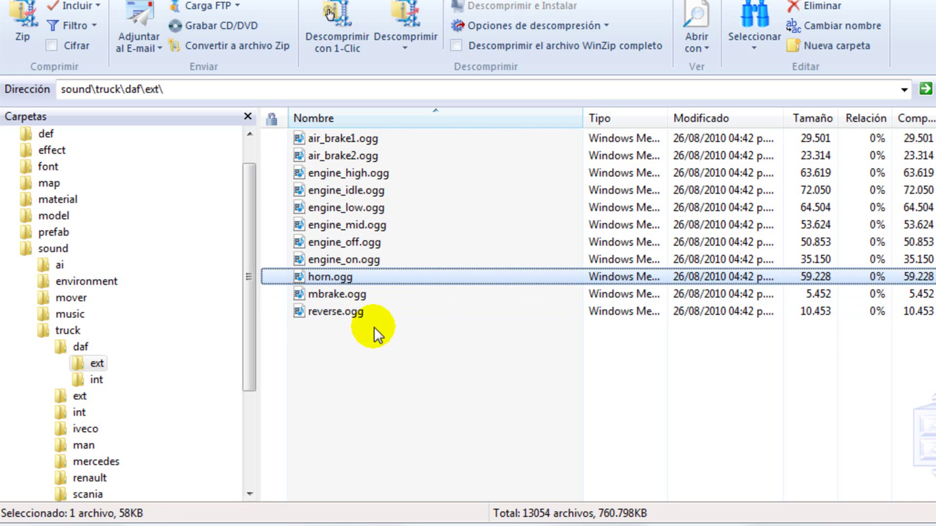
{"action": "left_click", "coordinate": [358, 261]}
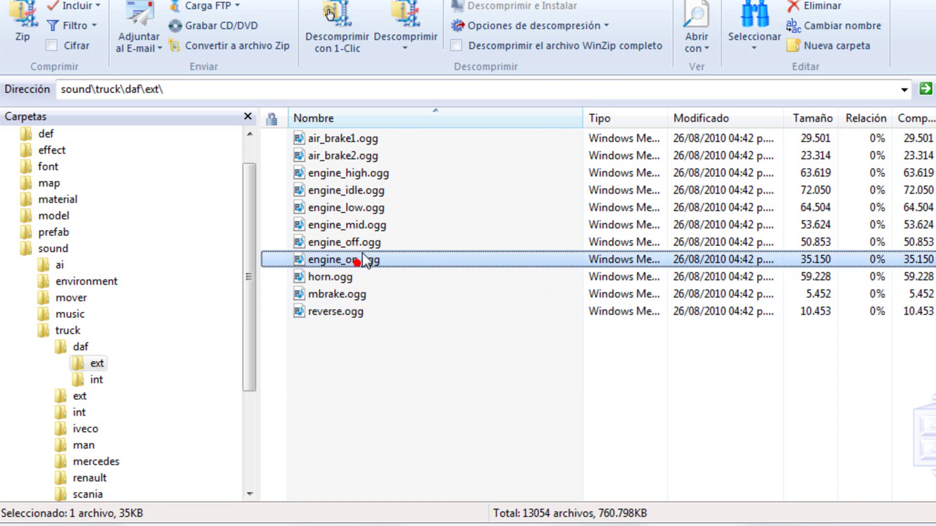
{"action": "left_click", "coordinate": [364, 242]}
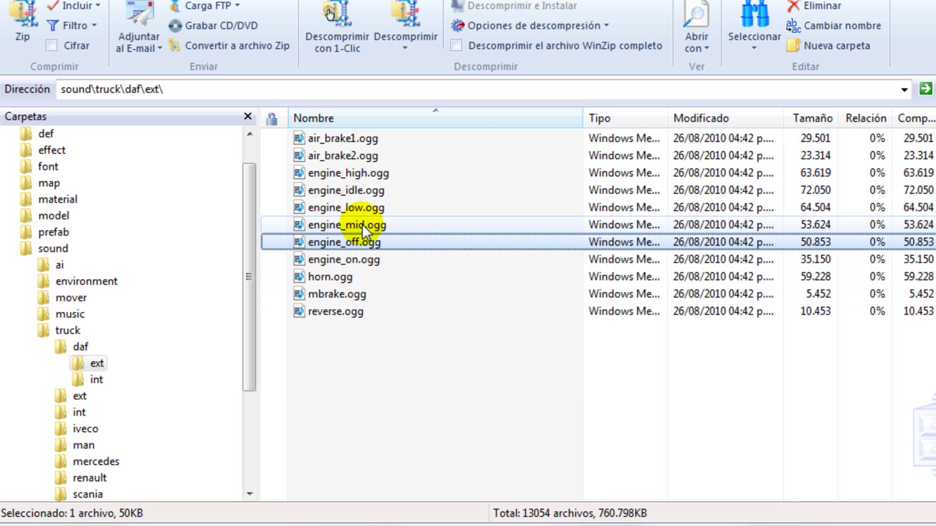
{"action": "left_click", "coordinate": [352, 276]}
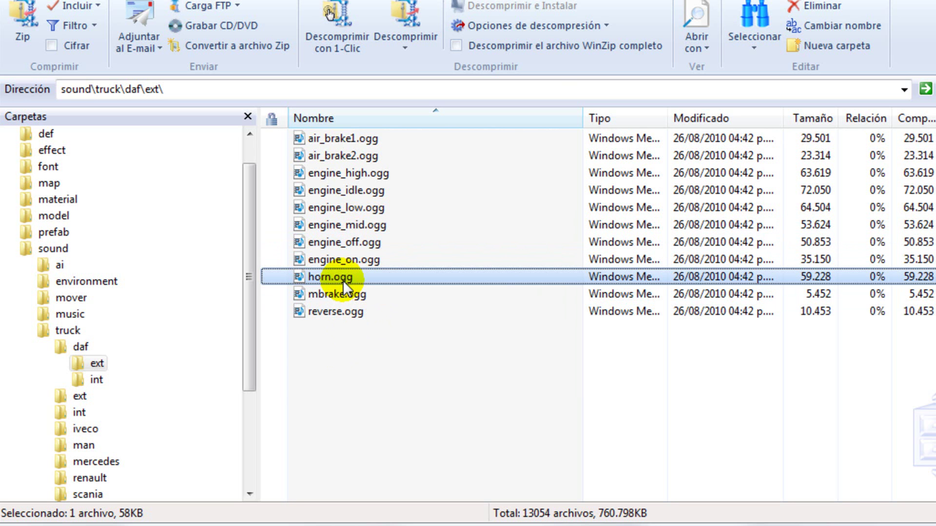
{"action": "left_click", "coordinate": [402, 330]}
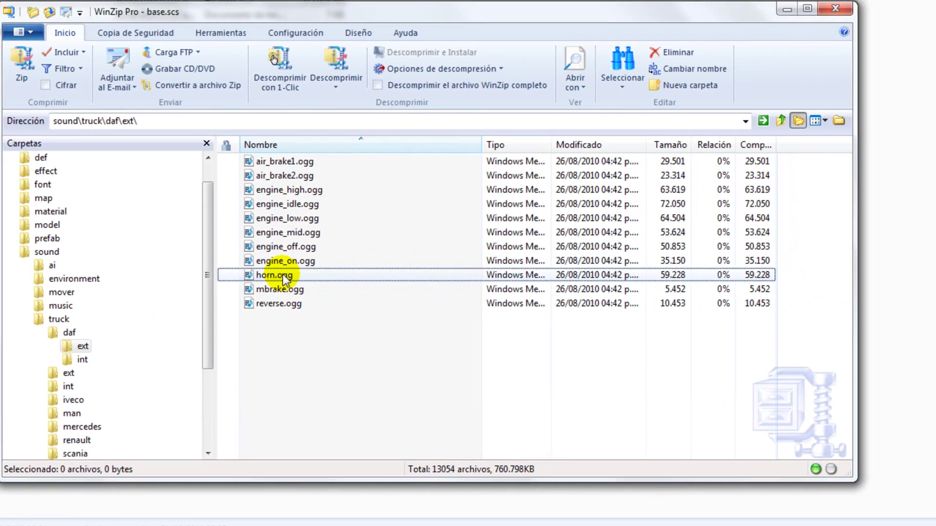
{"action": "mouse_move", "coordinate": [344, 283]}
{"action": "left_mouse_down"}
{"action": "mouse_move", "coordinate": [804, 390]}
{"action": "mouse_move", "coordinate": [891, 424]}
{"action": "mouse_move", "coordinate": [428, 323]}
{"action": "left_mouse_up"}
{"action": "left_click", "coordinate": [415, 335]}
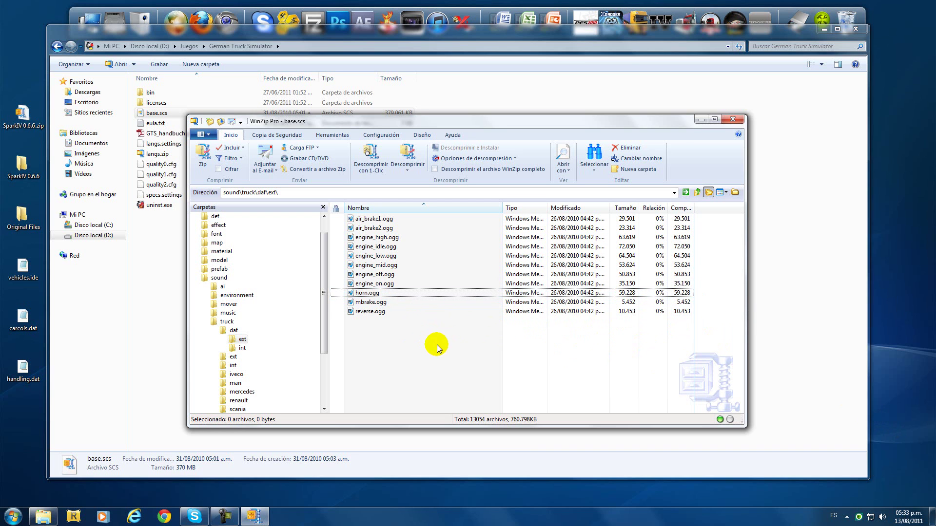
- Step WinZip back to daf, minimize both windows, and open the desktop sound folder
{"action": "left_click", "coordinate": [698, 193]}
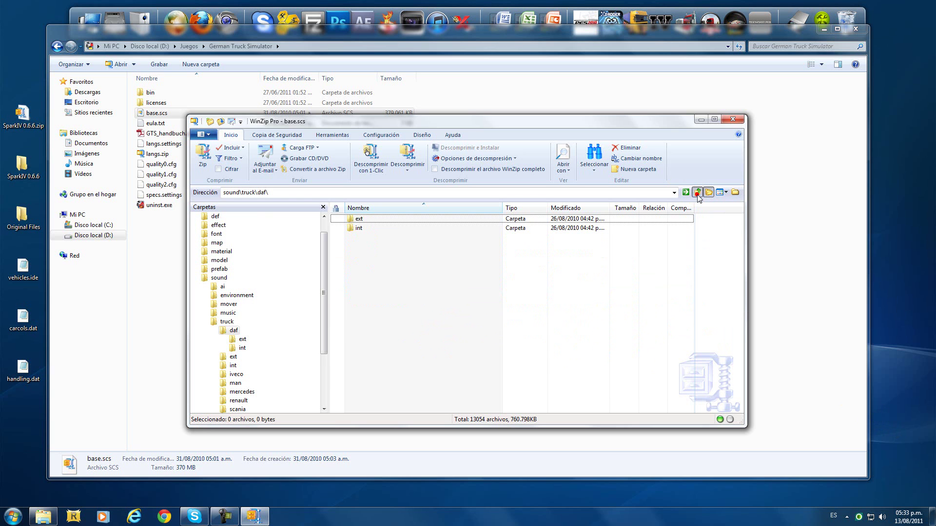
{"action": "left_click", "coordinate": [263, 520]}
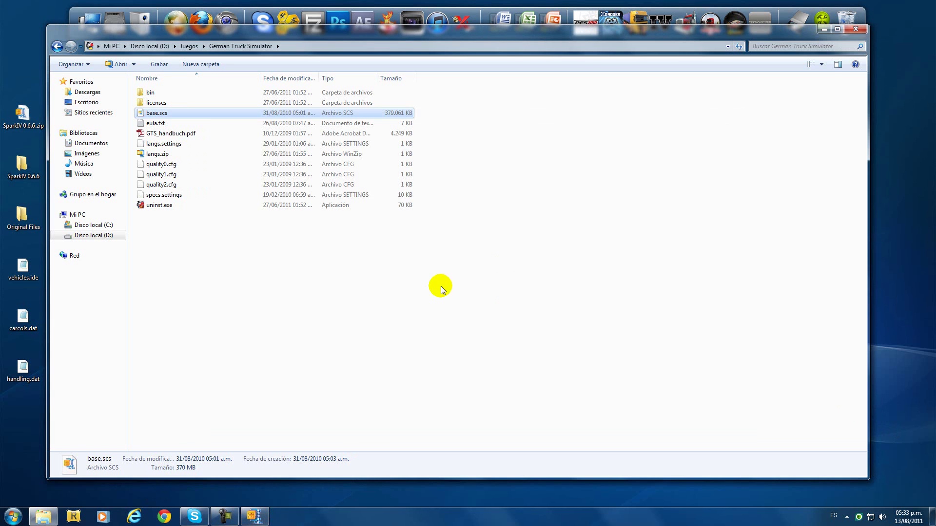
{"action": "left_click", "coordinate": [824, 29]}
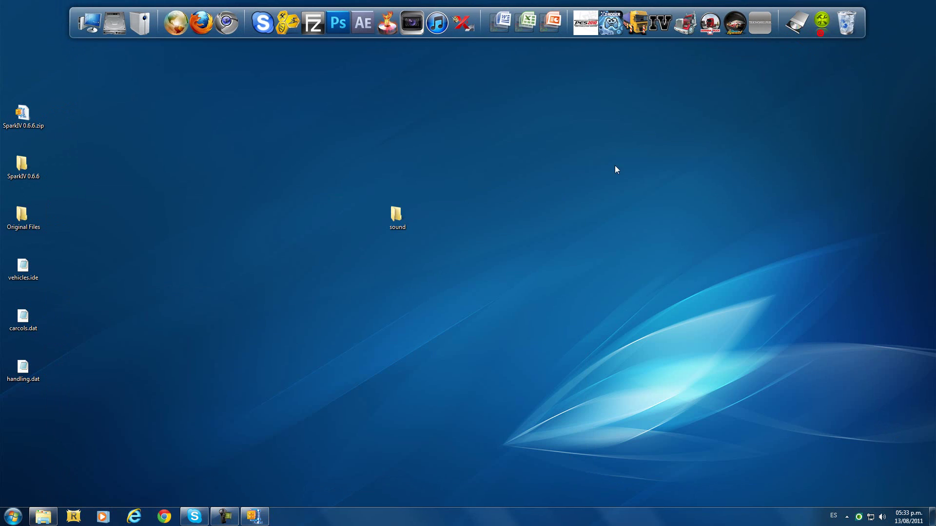
{"action": "double_click", "coordinate": [402, 212]}
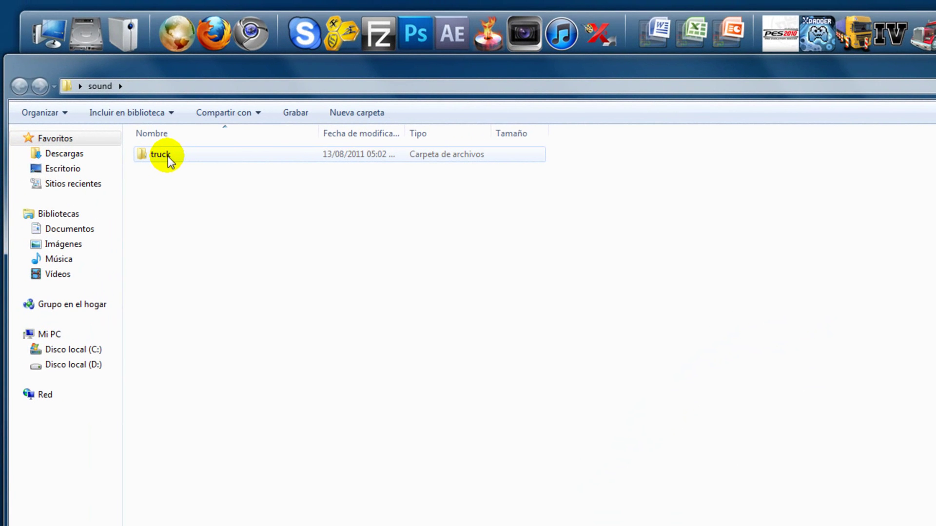
- Confirm truck\daf\ext and truck\daf\int each contain horn.ogg, then close the window
{"action": "left_click", "coordinate": [167, 156]}
{"action": "double_click", "coordinate": [166, 157]}
{"action": "left_click", "coordinate": [164, 157]}
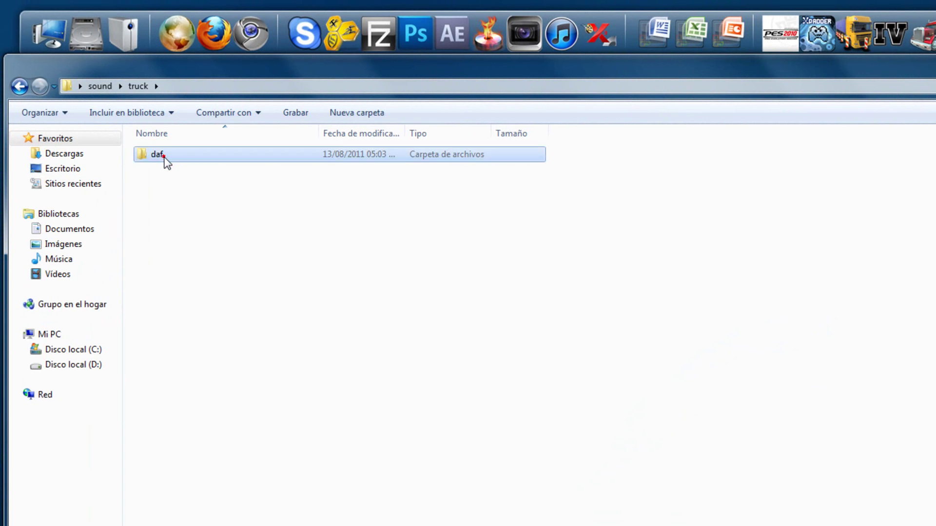
{"action": "double_click", "coordinate": [164, 155]}
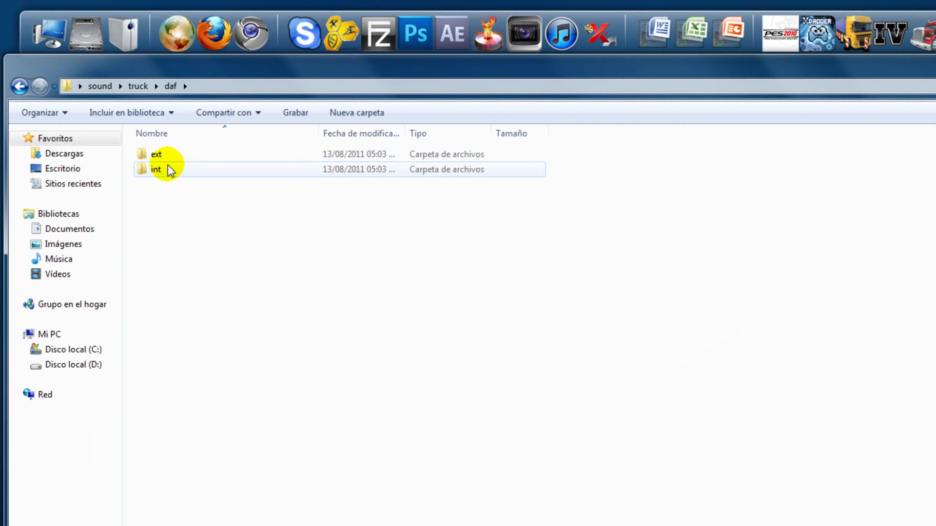
{"action": "double_click", "coordinate": [161, 155]}
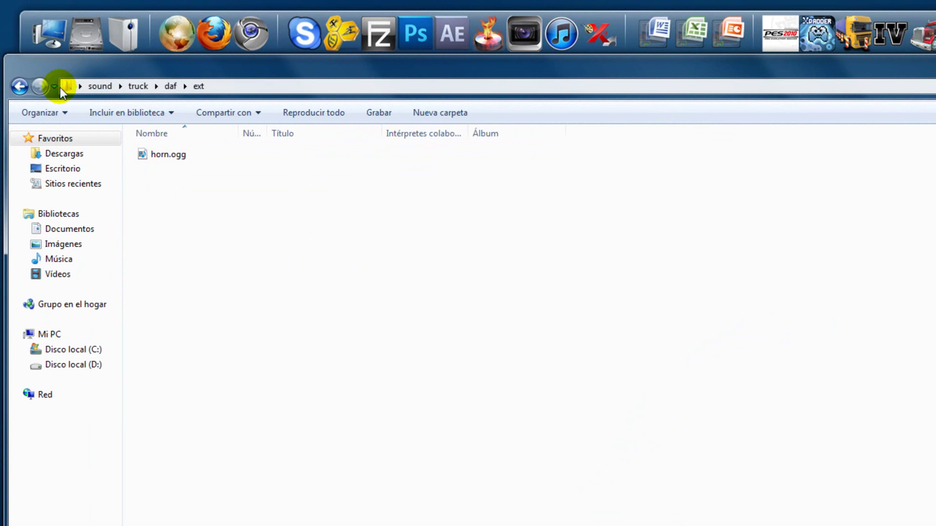
{"action": "left_click", "coordinate": [20, 86]}
{"action": "double_click", "coordinate": [155, 169]}
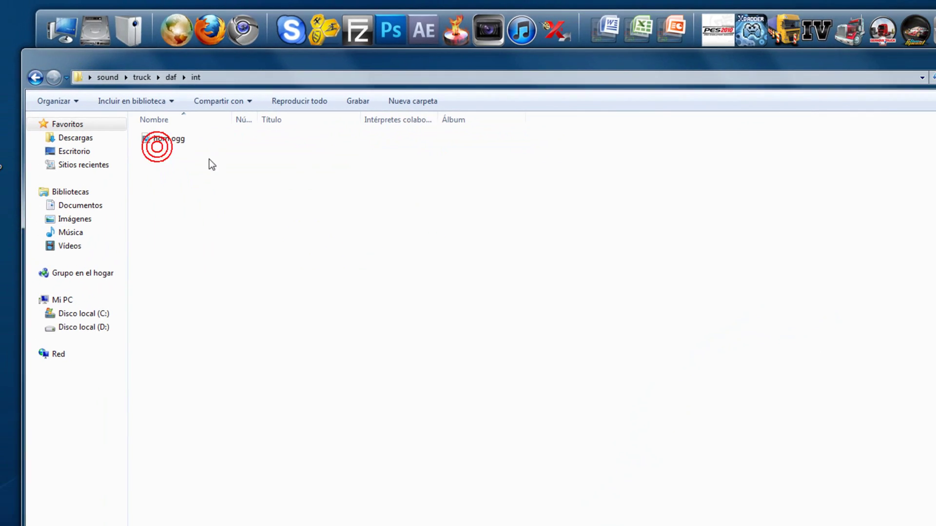
{"action": "left_click", "coordinate": [867, 41]}
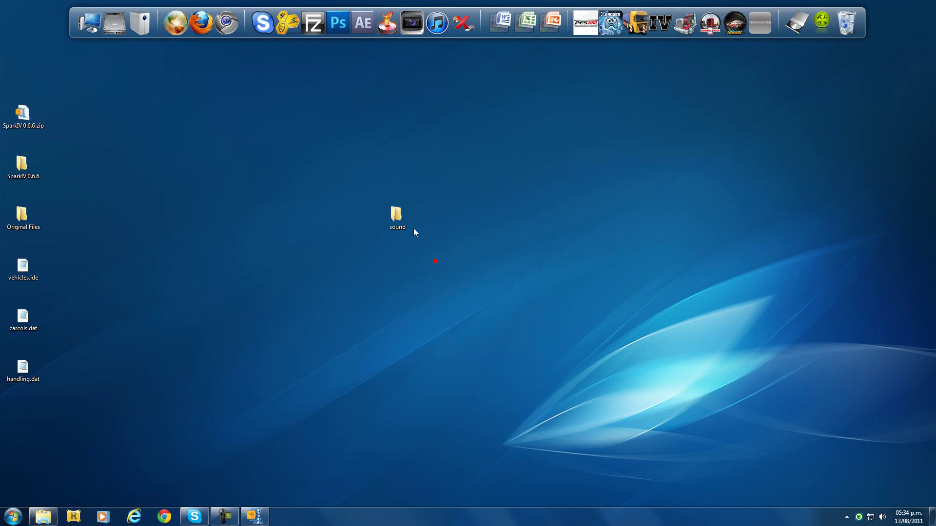
- Zip the desktop sound folder with 'Sin compresión' into a new archive named test.scs
{"action": "left_click", "coordinate": [393, 215]}
{"action": "right_click", "coordinate": [393, 215]}
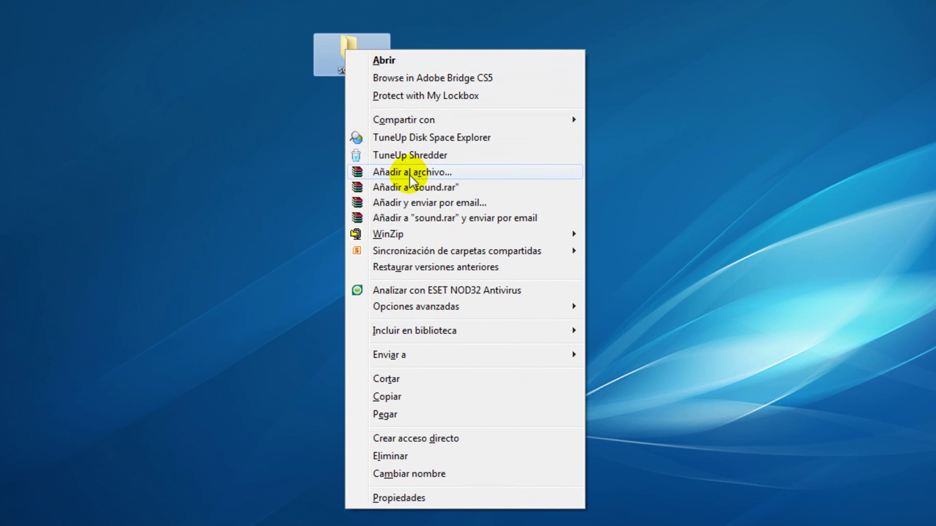
{"action": "mouse_move", "coordinate": [388, 234]}
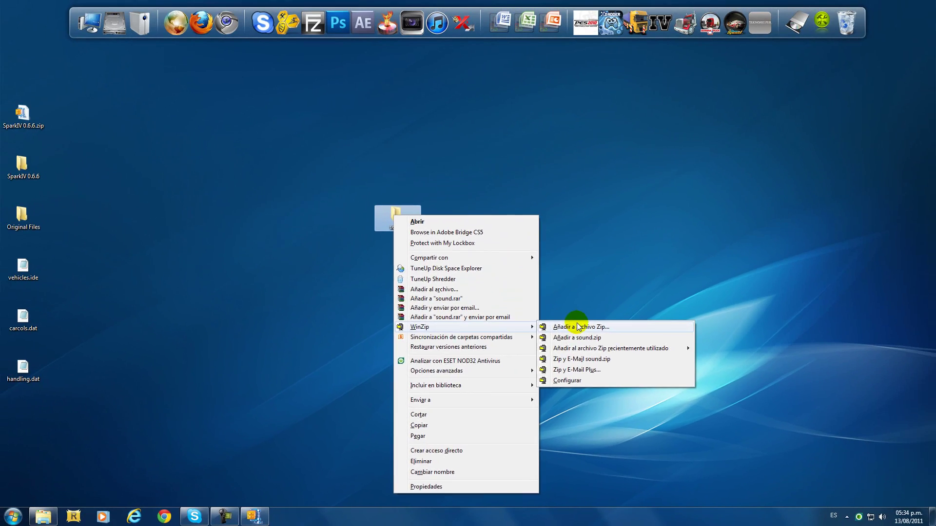
{"action": "left_click", "coordinate": [614, 234]}
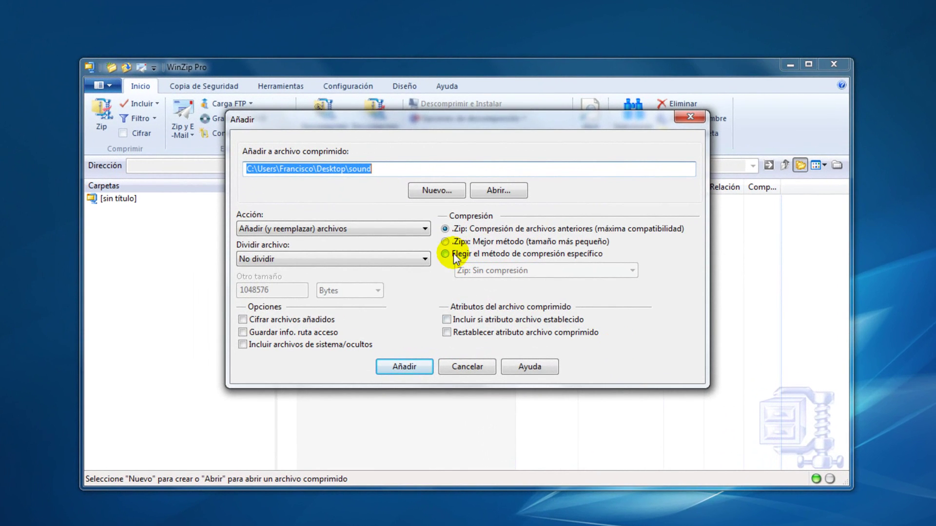
{"action": "left_click", "coordinate": [444, 254]}
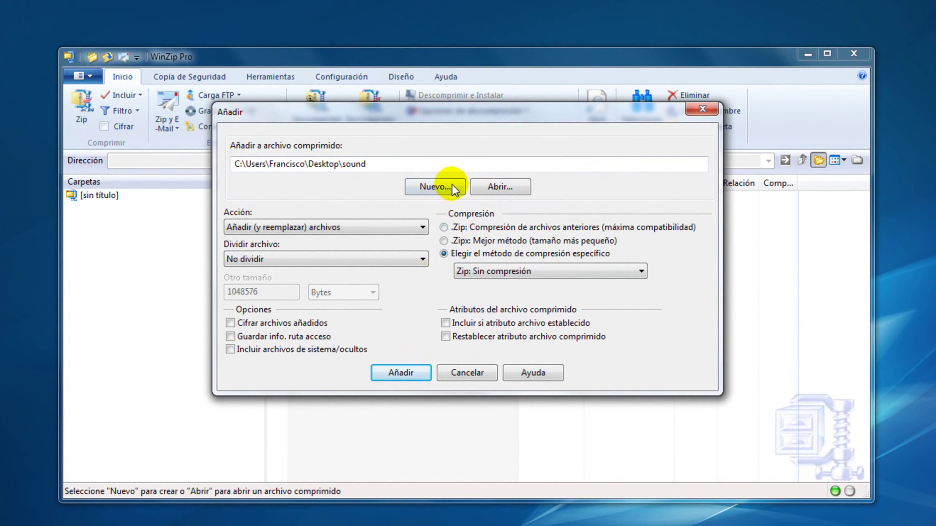
{"action": "left_click", "coordinate": [448, 186]}
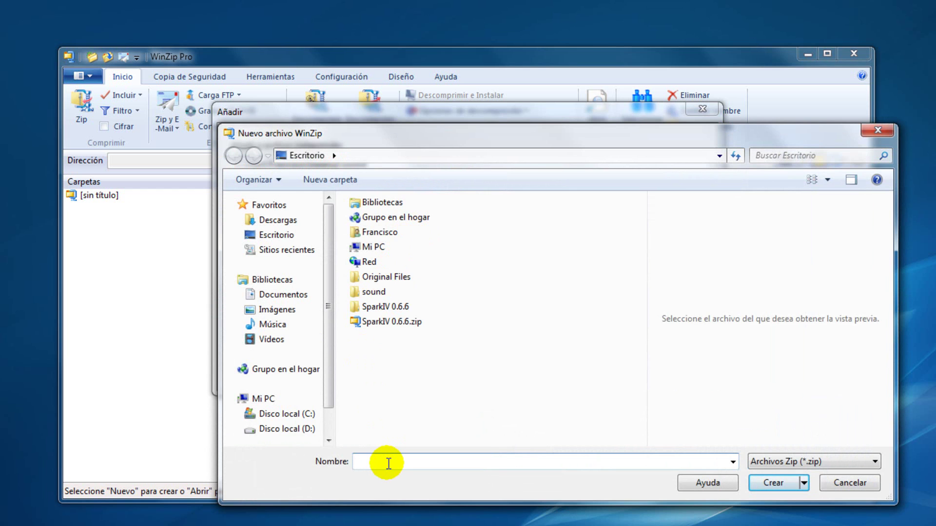
{"action": "type", "text": "test"}
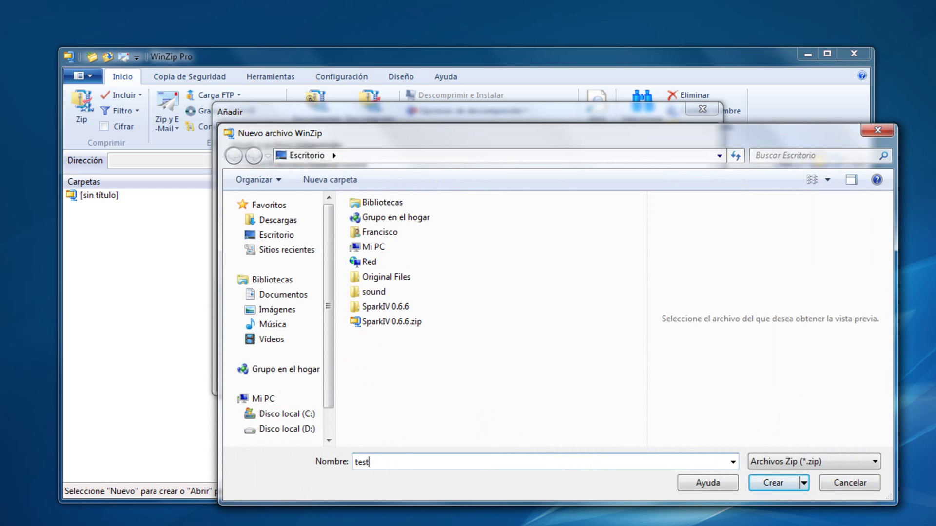
{"action": "type", "text": ".s"}
{"action": "type", "text": "cs"}
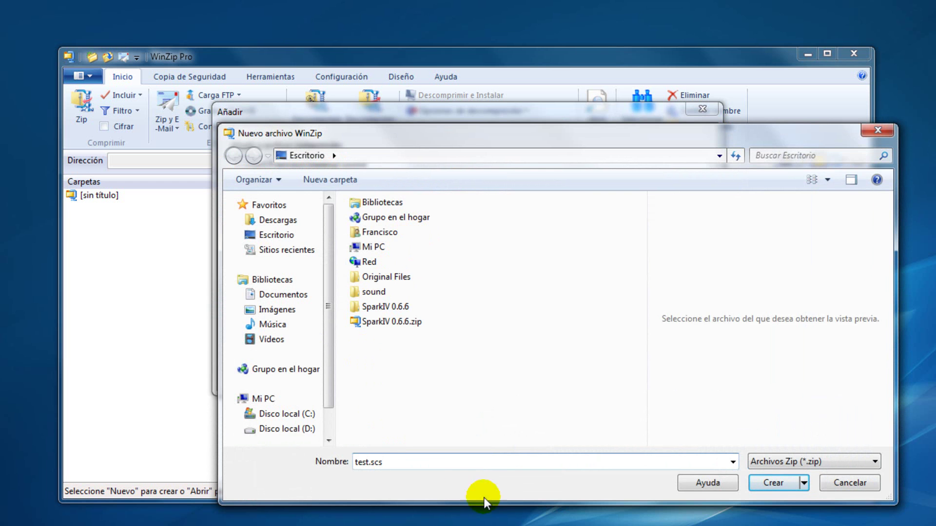
{"action": "left_click", "coordinate": [773, 483]}
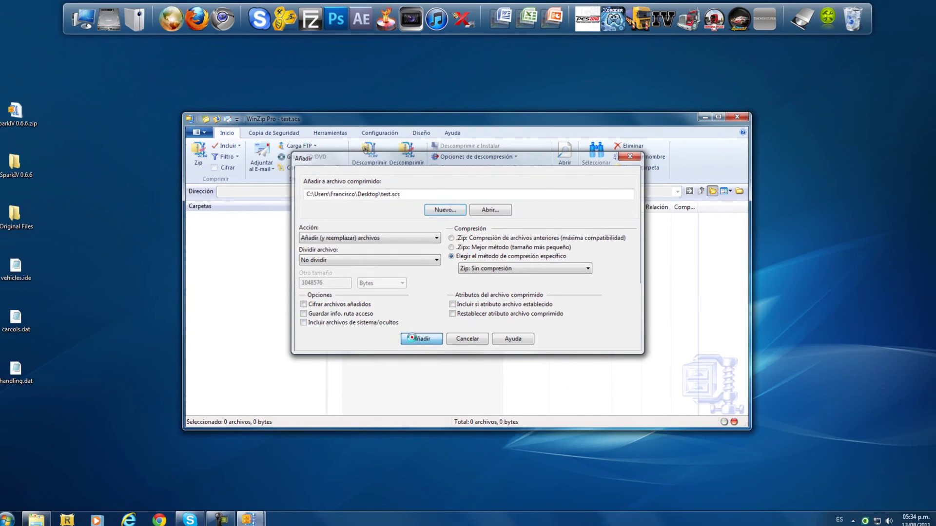
{"action": "left_click", "coordinate": [401, 372]}
{"action": "left_click", "coordinate": [731, 120]}
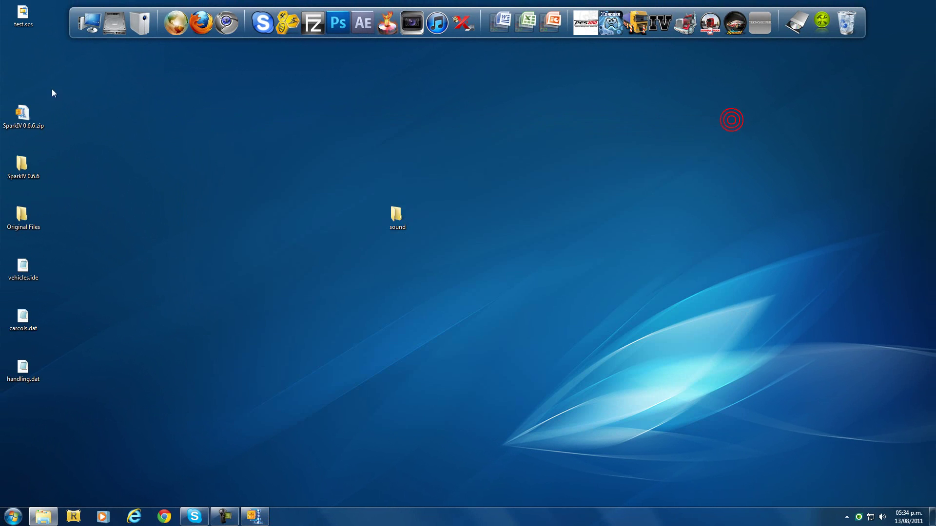
- Open the Documentos\German Truck Simulator\mod folder in Explorer
{"action": "left_click_drag", "start_coordinate": [22, 23], "coordinate": [434, 220]}
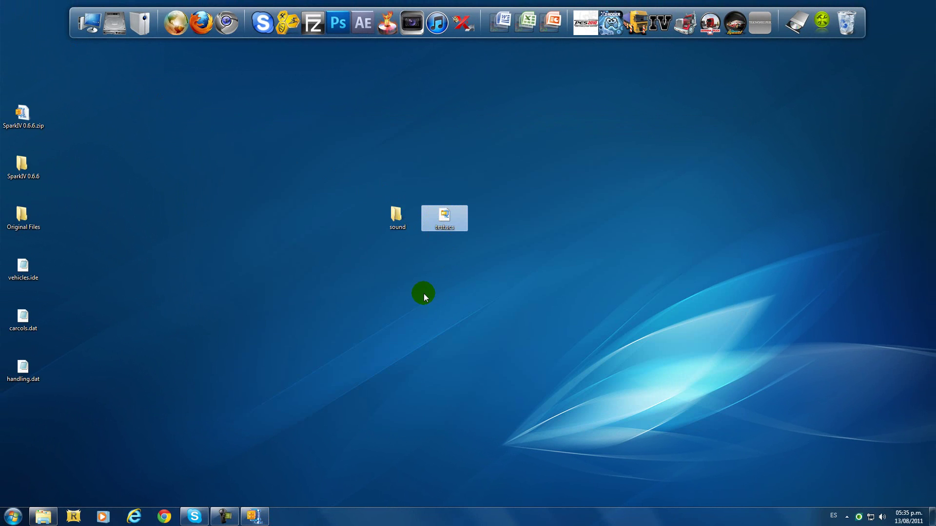
{"action": "left_click", "coordinate": [43, 517]}
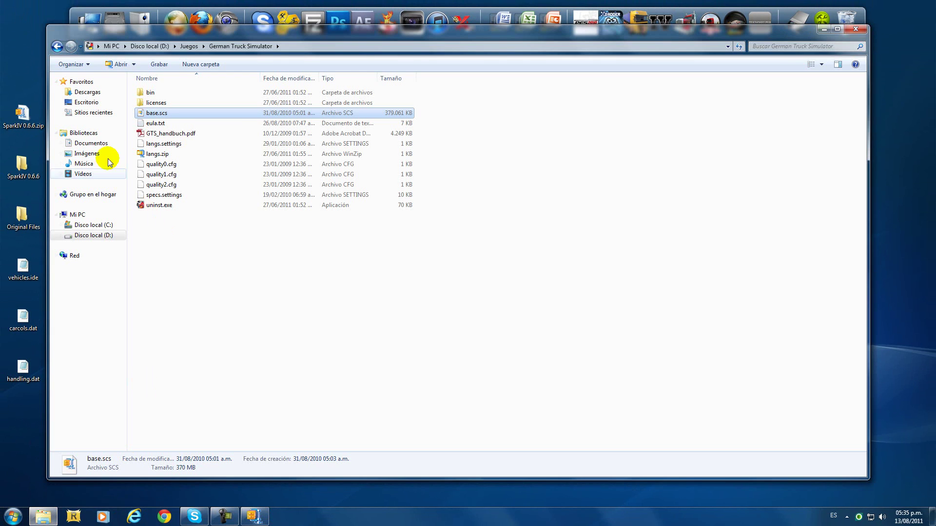
{"action": "left_click", "coordinate": [91, 143]}
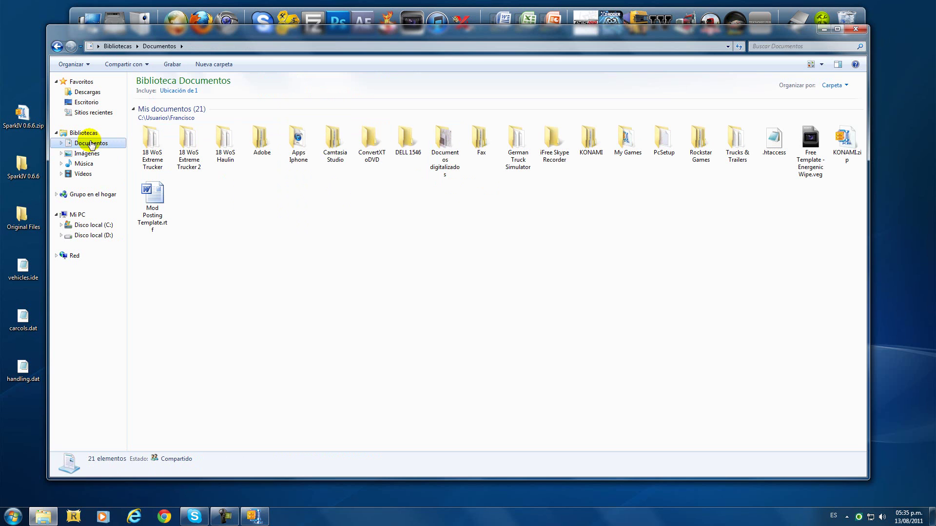
{"action": "left_click", "coordinate": [520, 151]}
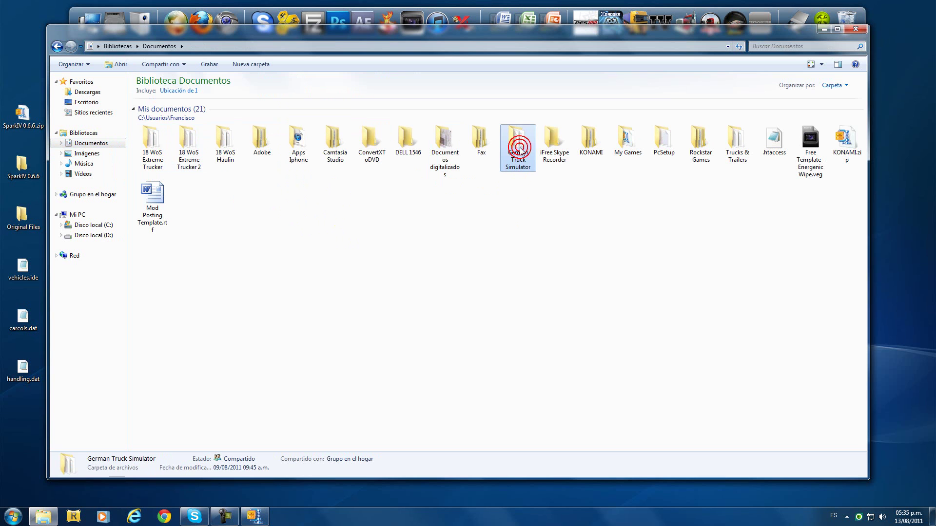
{"action": "double_click", "coordinate": [520, 150]}
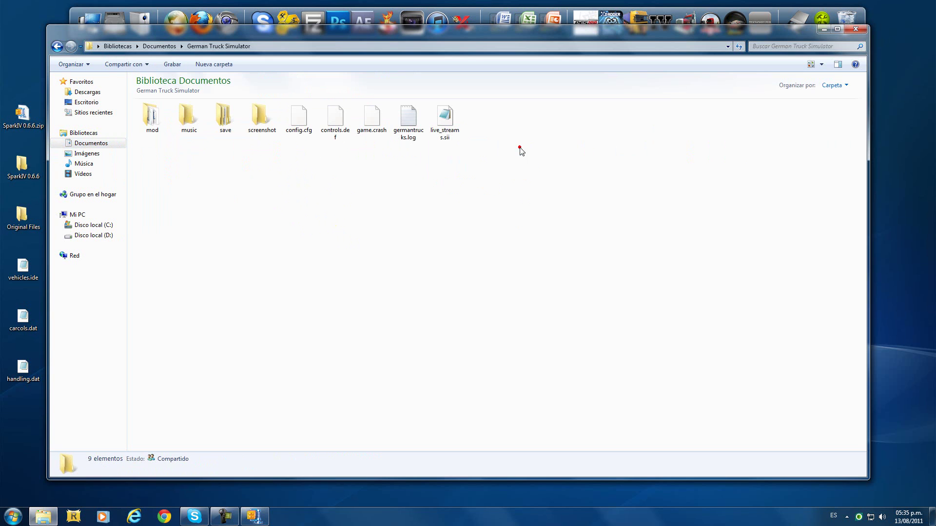
{"action": "double_click", "coordinate": [152, 117]}
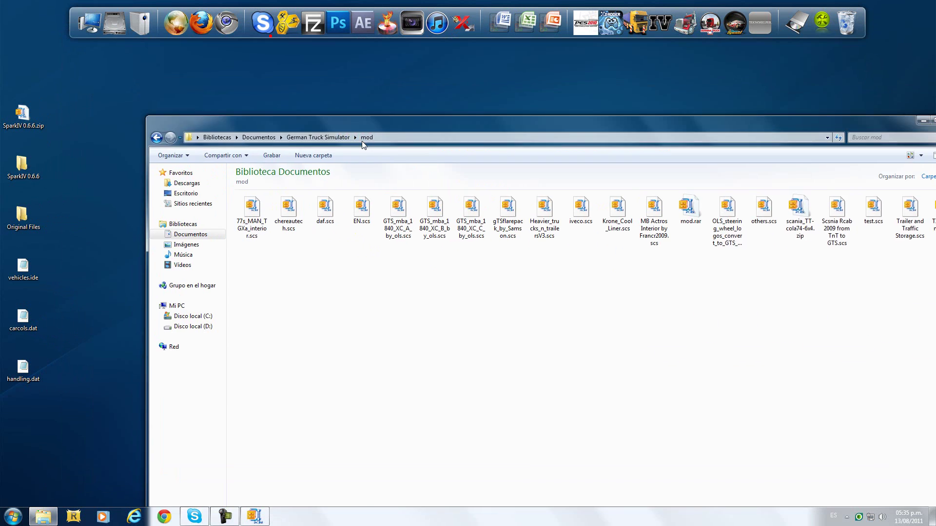
- Move test.scs from the desktop into mod, replacing the existing copy
{"action": "left_click_drag", "start_coordinate": [250, 40], "coordinate": [384, 268]}
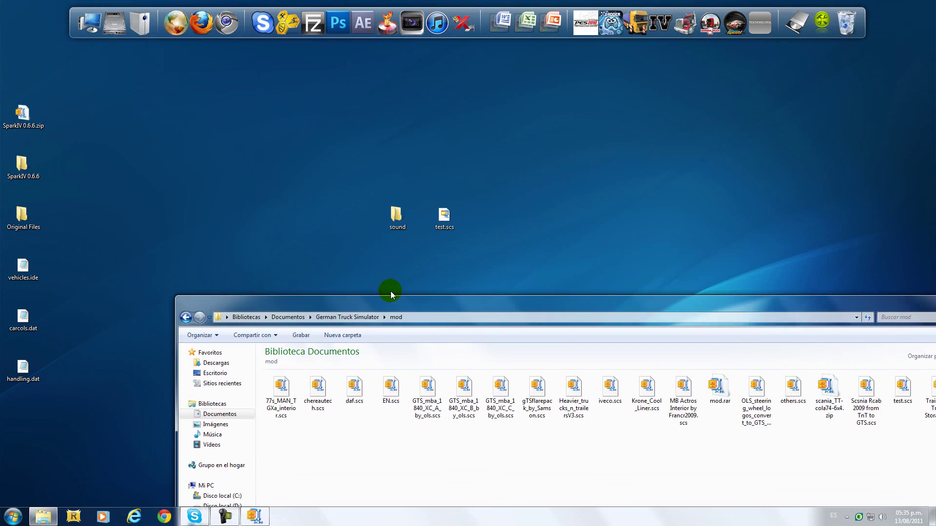
{"action": "mouse_move", "coordinate": [436, 213]}
{"action": "left_mouse_down"}
{"action": "mouse_move", "coordinate": [583, 419]}
{"action": "mouse_move", "coordinate": [533, 429]}
{"action": "left_mouse_up"}
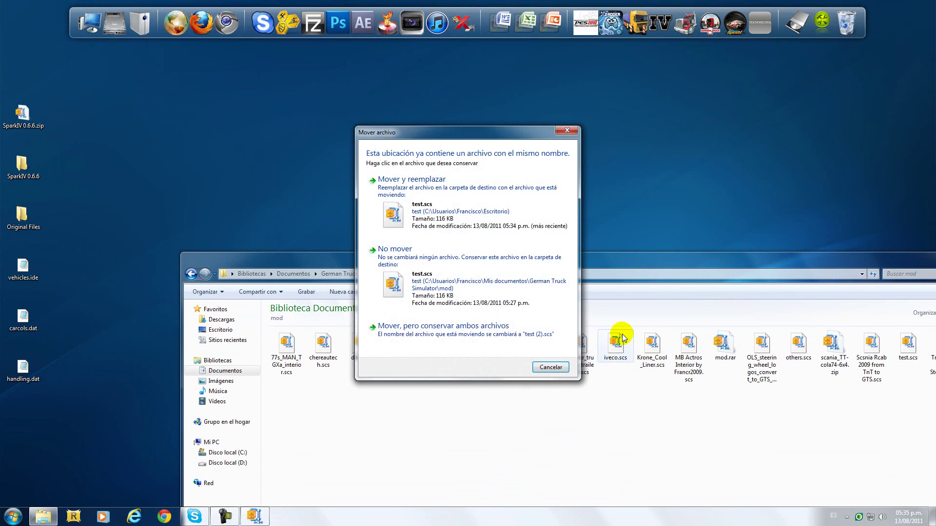
{"action": "left_click", "coordinate": [443, 234]}
{"action": "left_click_drag", "start_coordinate": [628, 269], "coordinate": [489, 50]}
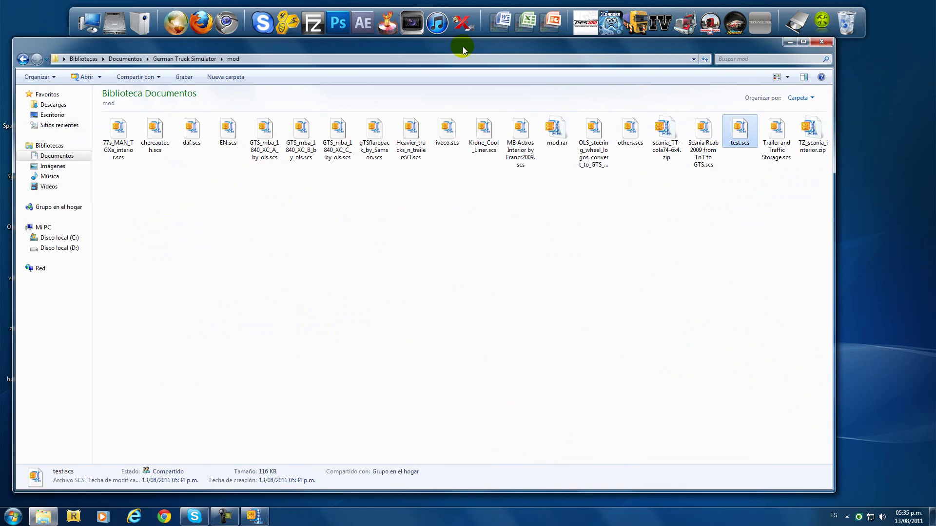
{"action": "left_click", "coordinate": [850, 38]}
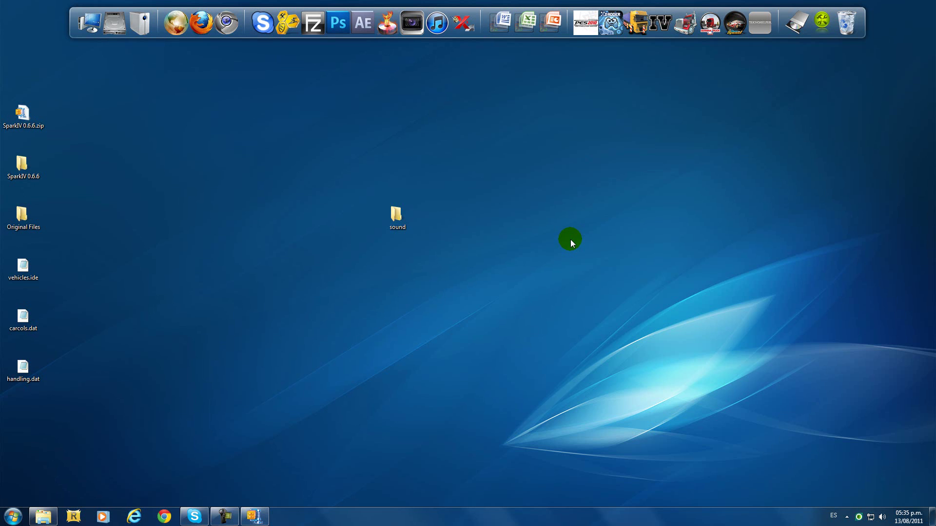
- Close WinZip's base.scs window and minimize the mod folder to show the desktop
{"action": "left_click", "coordinate": [251, 516]}
{"action": "left_click", "coordinate": [733, 120]}
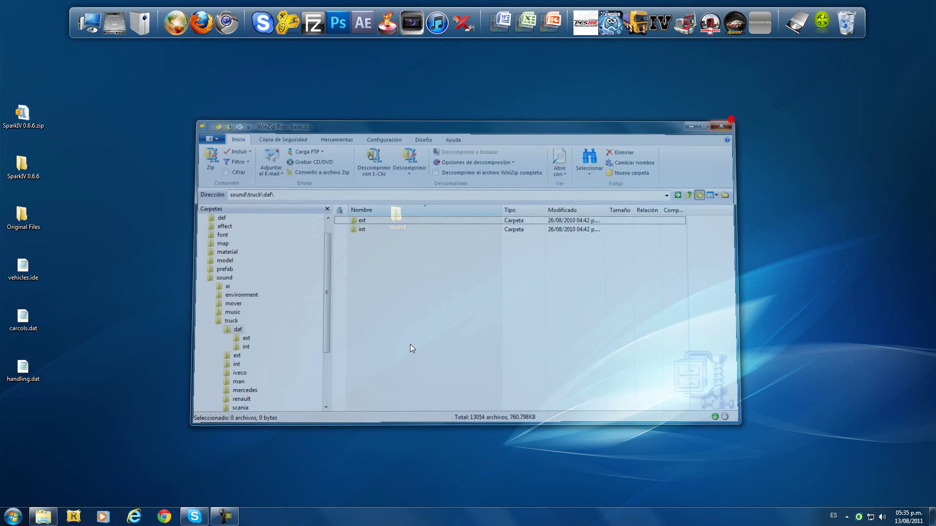
{"action": "left_click", "coordinate": [36, 515]}
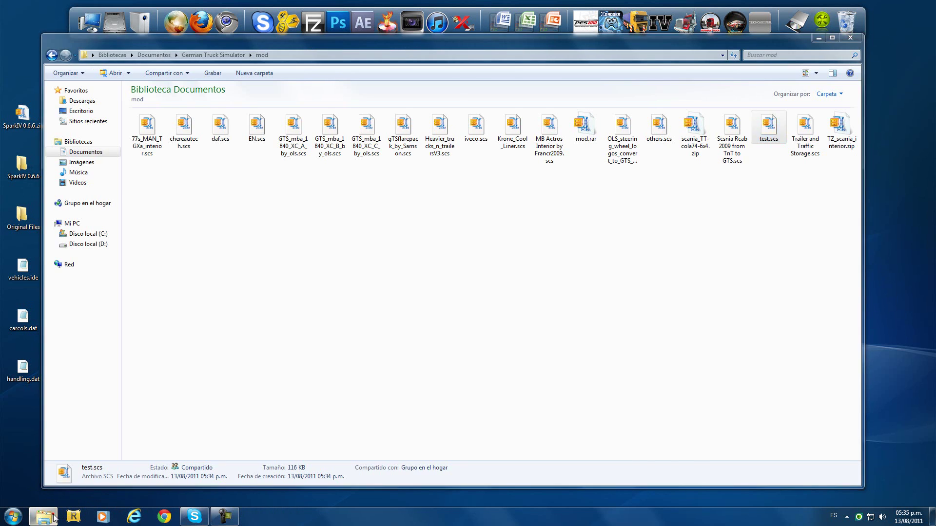
{"action": "key", "text": "super+d"}
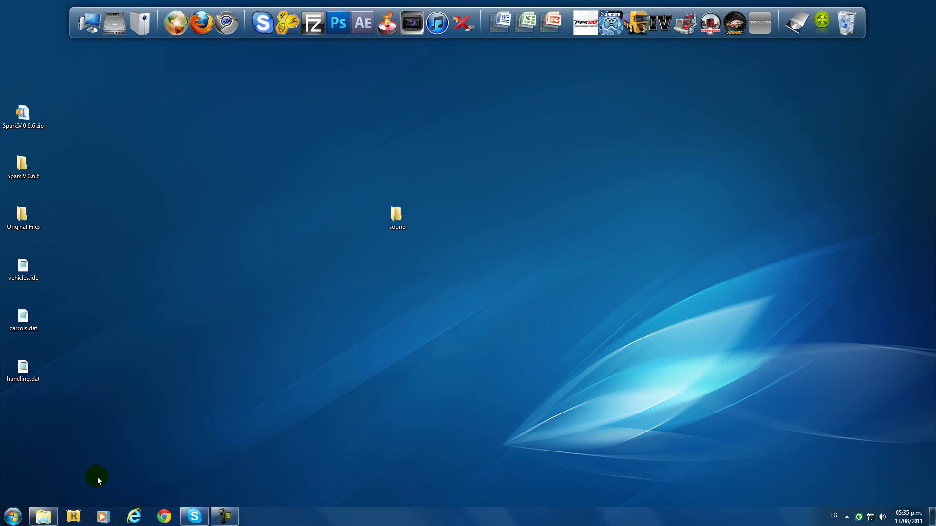